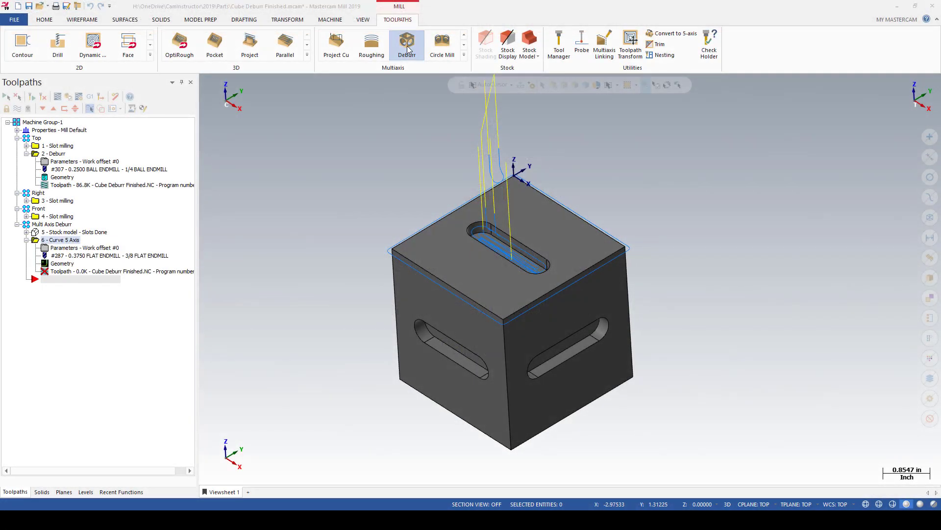
Start a Multiaxis Deburr toolpath using tool 307, the 1/4 BALL ENDMILL, then review the Holder and Cut Pattern pages
{"action": "left_click", "coordinate": [407, 48]}
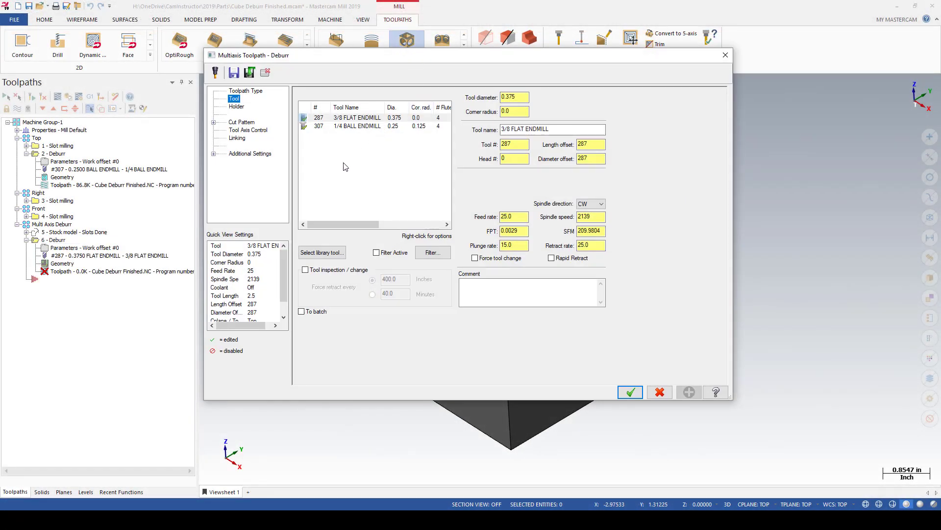
{"action": "left_click", "coordinate": [361, 127]}
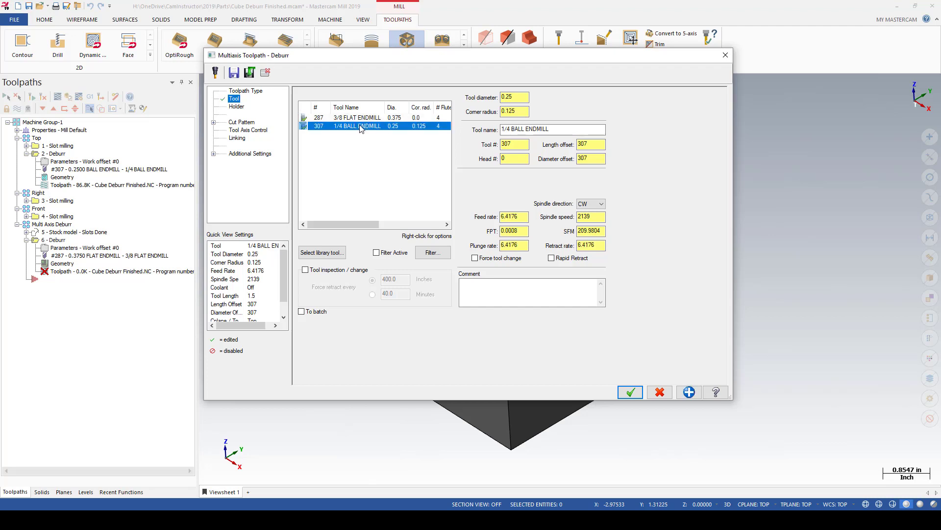
{"action": "left_click", "coordinate": [238, 107]}
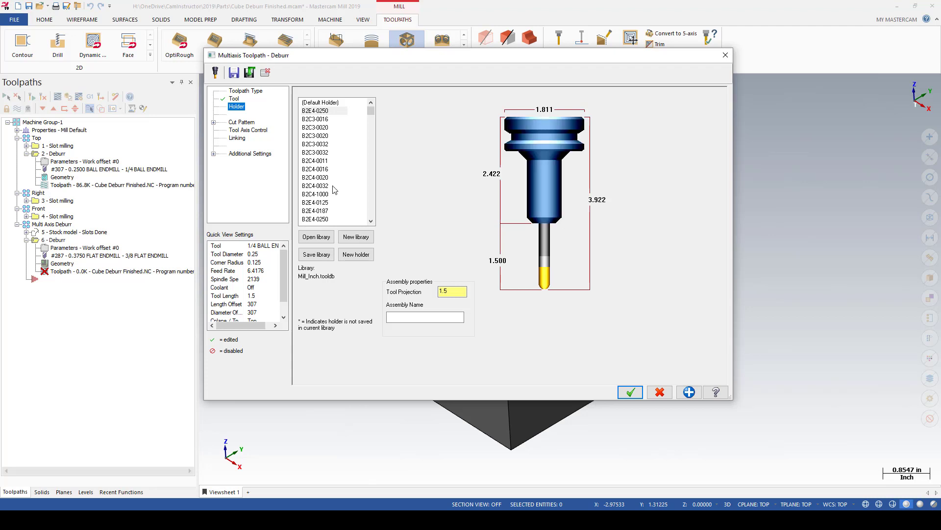
{"action": "left_click", "coordinate": [242, 122]}
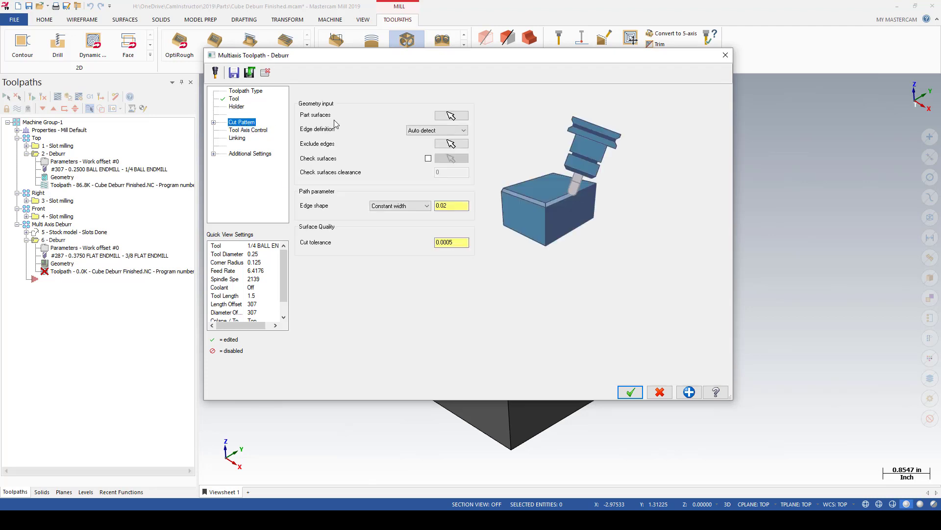
Select the whole cube solid body as the Deburr part surfaces
{"action": "left_click", "coordinate": [451, 116]}
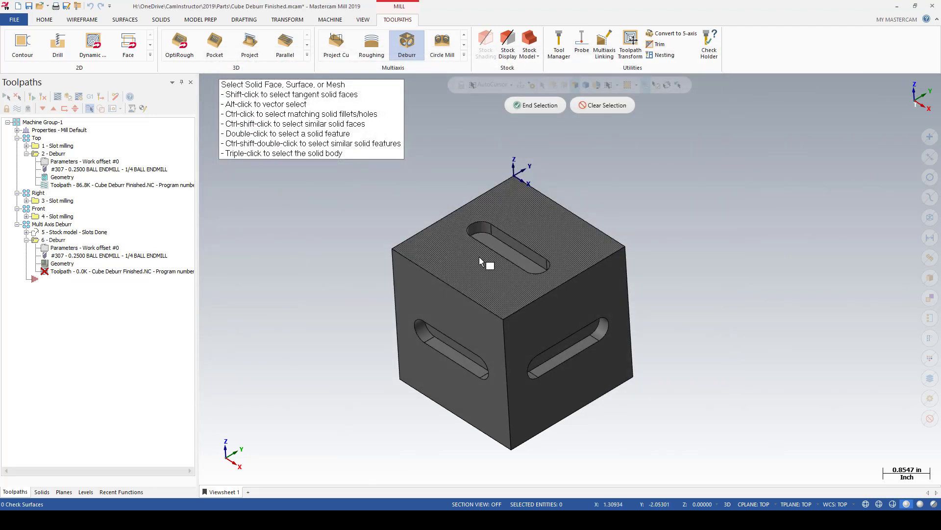
{"action": "left_click", "coordinate": [586, 85]}
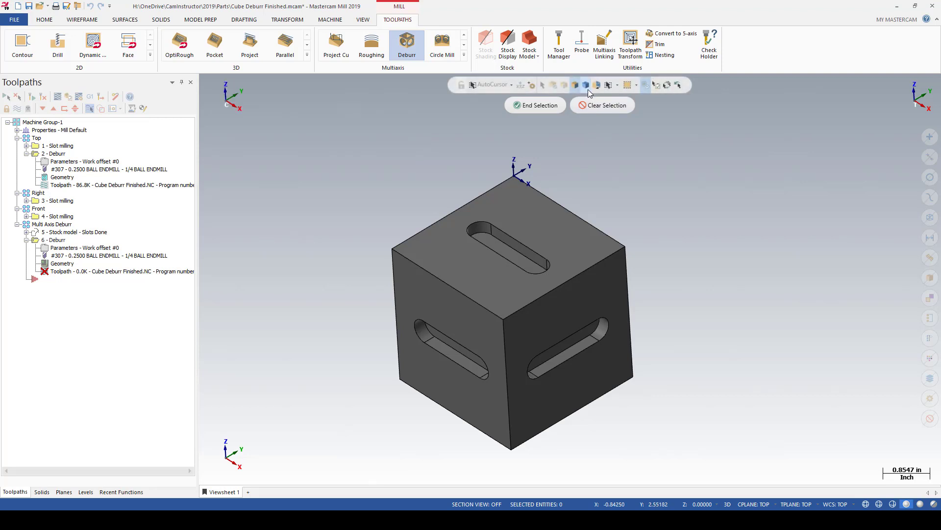
{"action": "left_click", "coordinate": [525, 220]}
{"action": "left_click", "coordinate": [542, 106]}
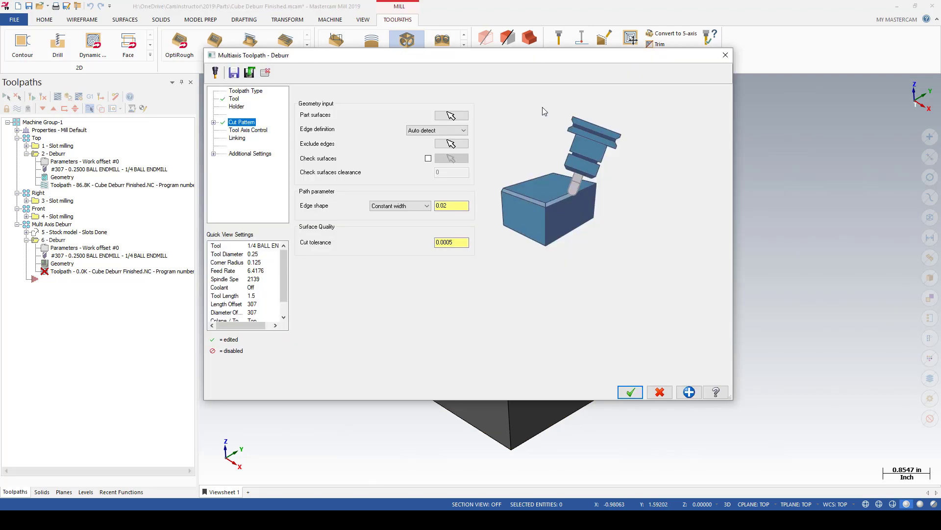
Exclude the cube's bottom-face edges from deburring by chaining that face
{"action": "left_click", "coordinate": [451, 143]}
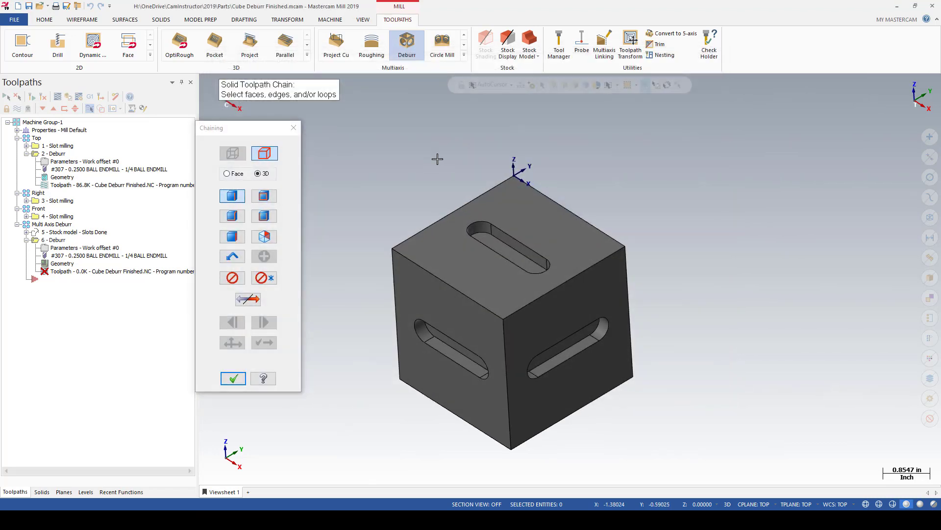
{"action": "middle_click_drag", "start_coordinate": [438, 158], "coordinate": [425, 292]}
{"action": "left_click", "coordinate": [232, 236]}
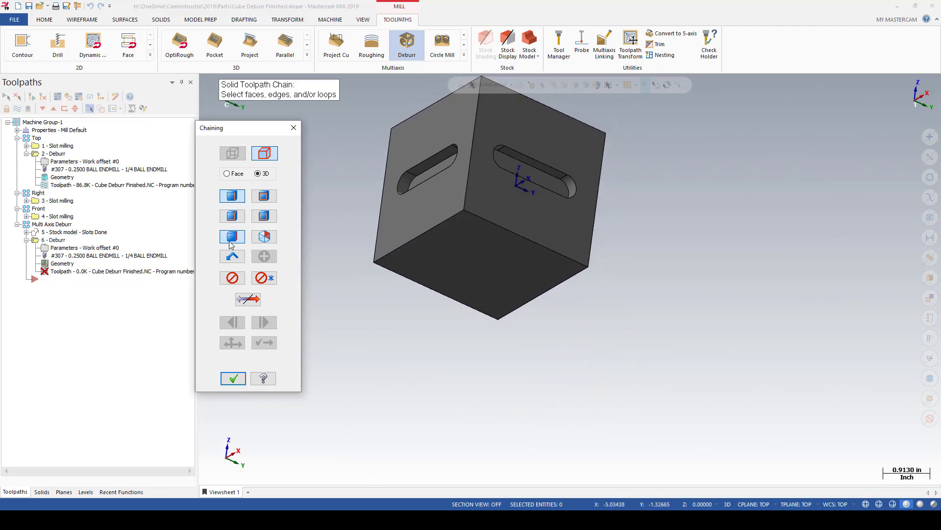
{"action": "left_click", "coordinate": [472, 260]}
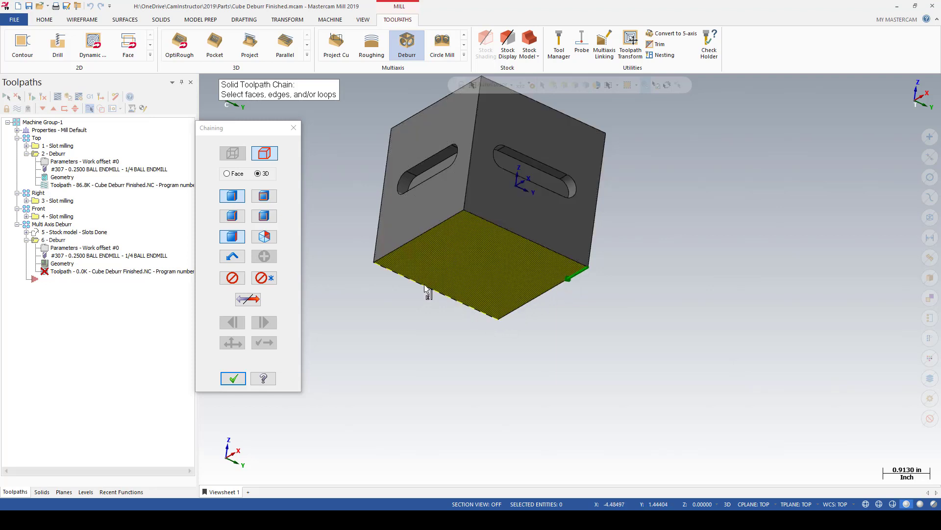
{"action": "left_click", "coordinate": [233, 378]}
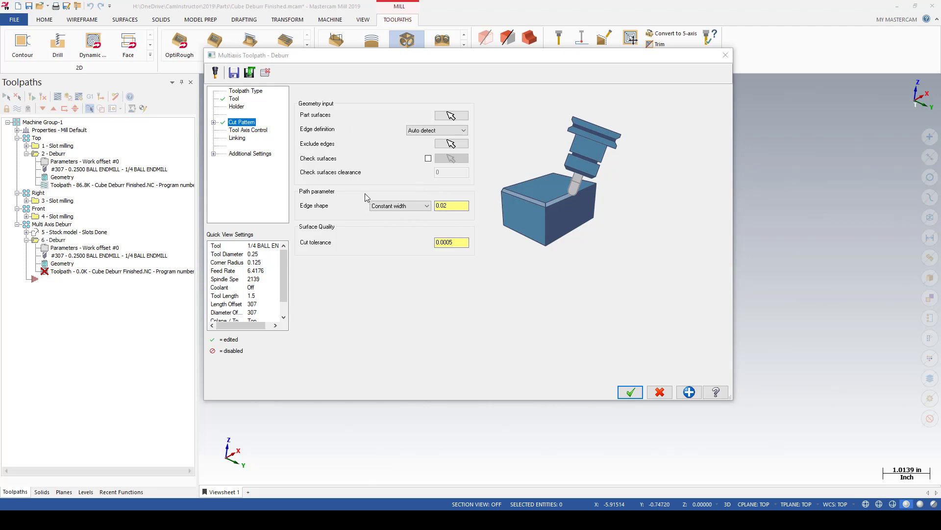
Set Tool Axis Control to 5 axis (simultaneous) with the Fixed to main axis strategy
{"action": "left_click", "coordinate": [260, 130]}
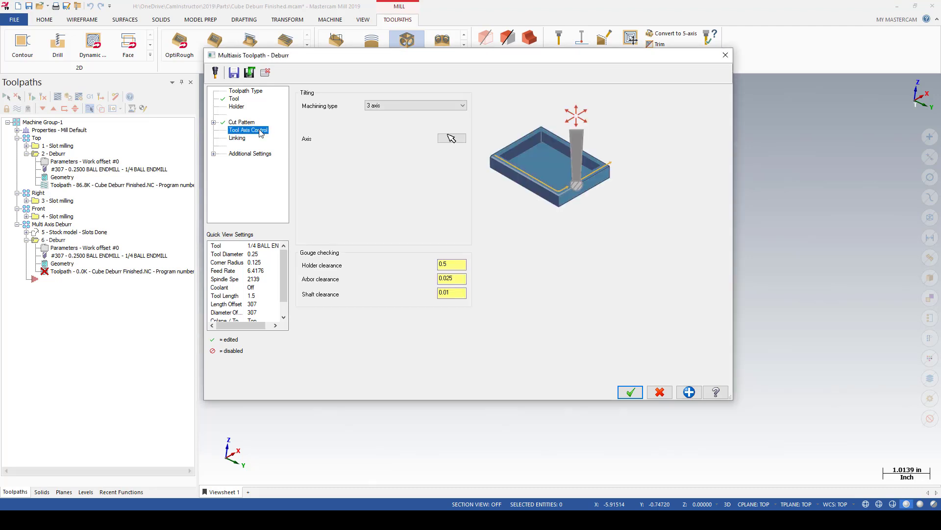
{"action": "left_click", "coordinate": [464, 105]}
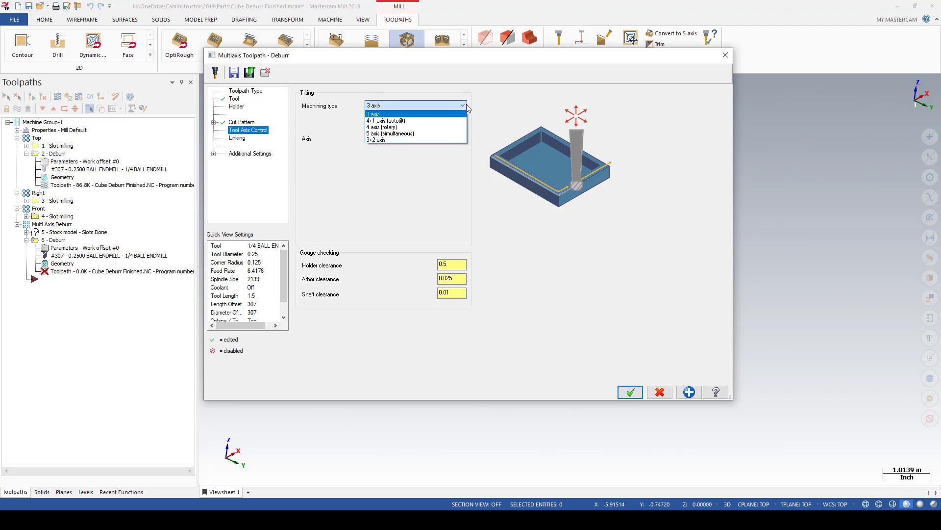
{"action": "left_click", "coordinate": [405, 134]}
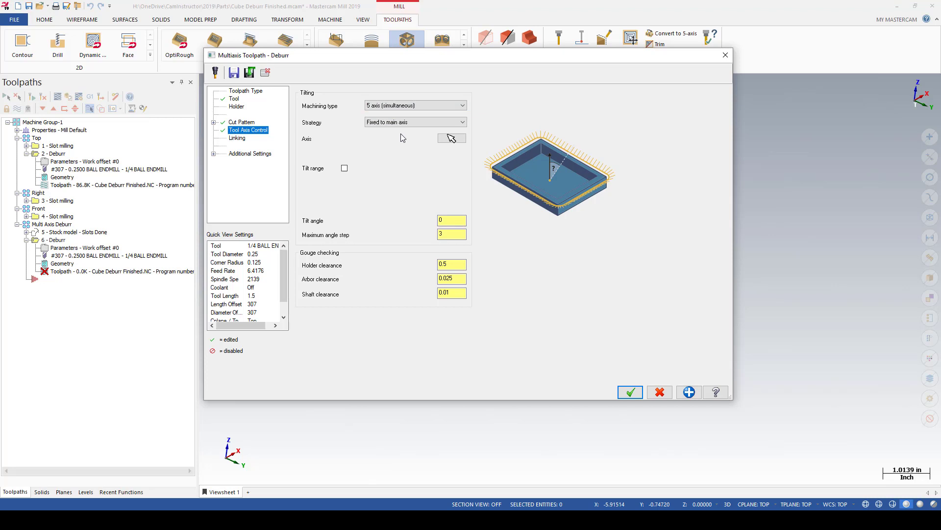
{"action": "left_click", "coordinate": [381, 123]}
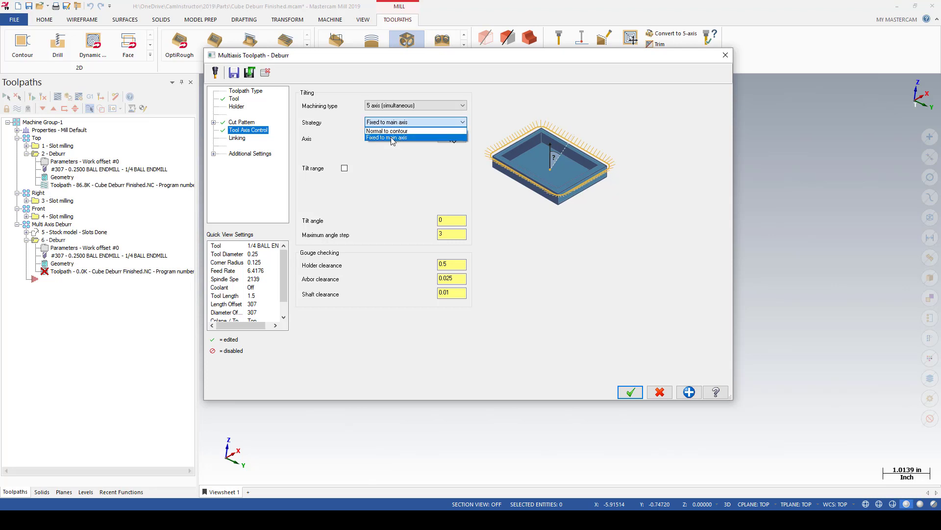
{"action": "left_click", "coordinate": [392, 139]}
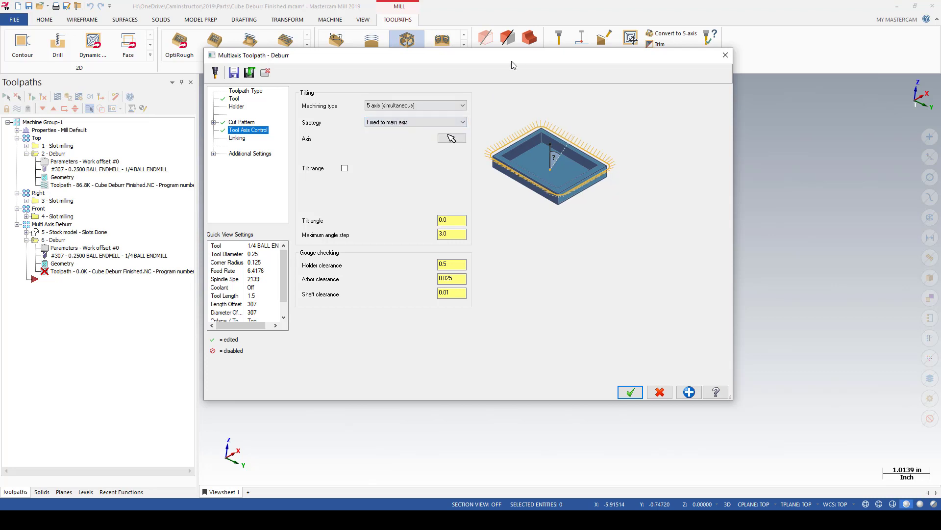
{"action": "left_click_drag", "start_coordinate": [520, 60], "coordinate": [487, 84]}
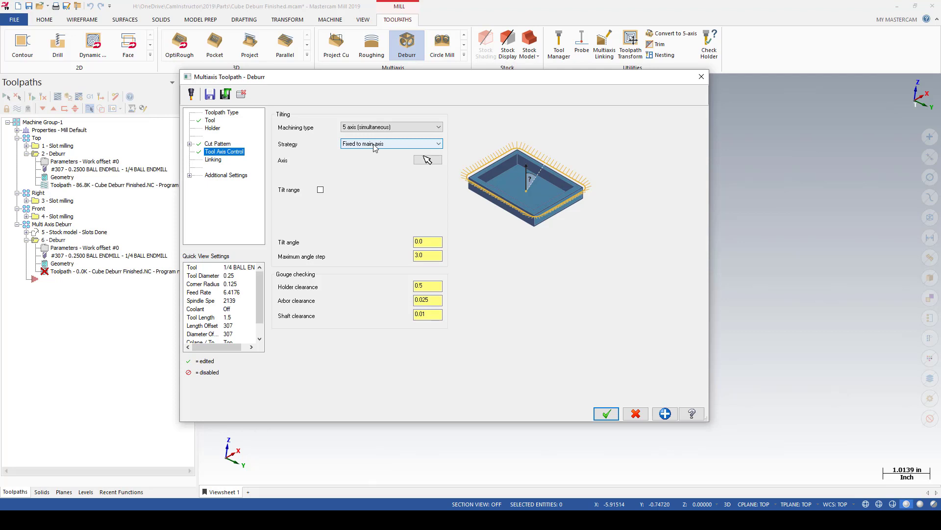
Review the Planes and Cut Pattern pages, then return to Tool Axis Control
{"action": "left_click", "coordinate": [203, 175]}
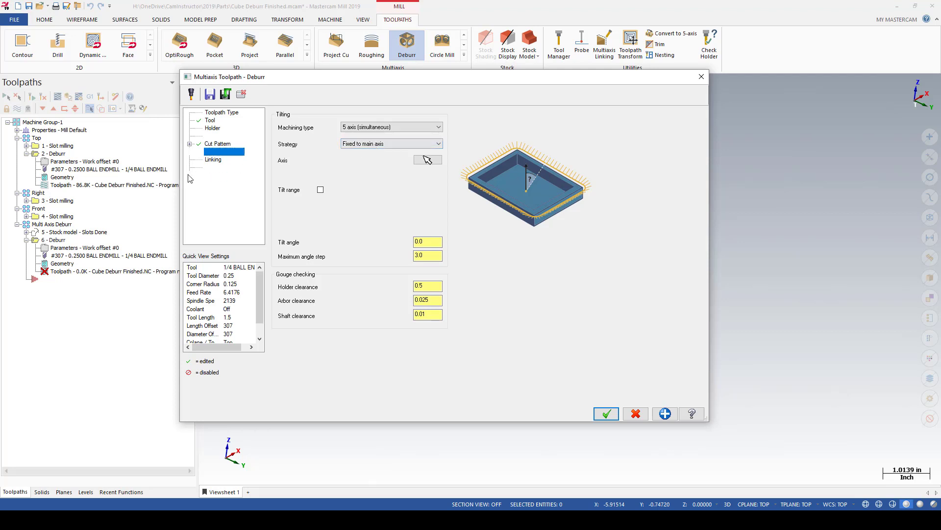
{"action": "left_click", "coordinate": [222, 184]}
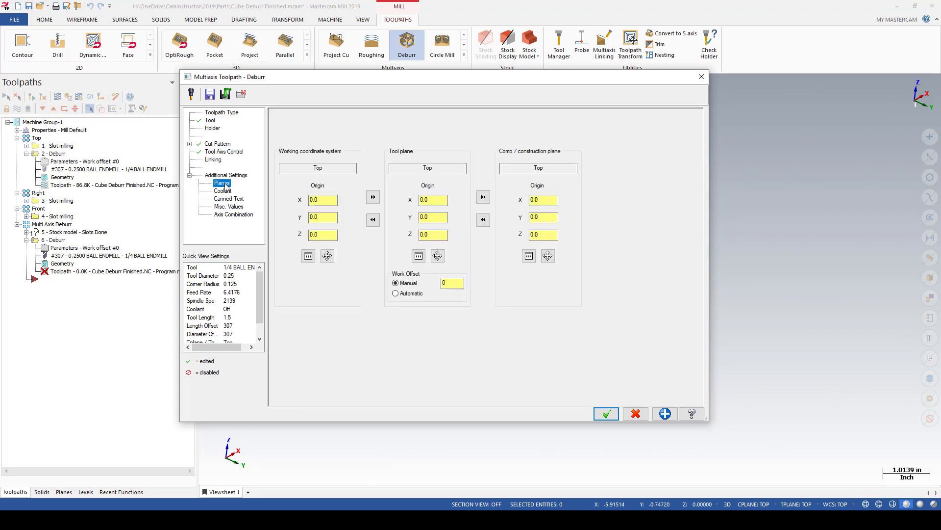
{"action": "left_click", "coordinate": [218, 143]}
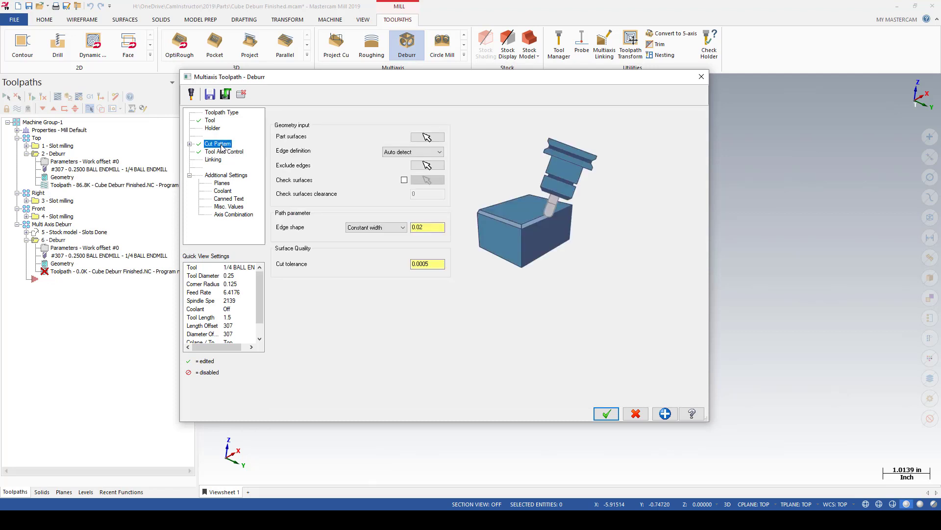
{"action": "left_click", "coordinate": [223, 153]}
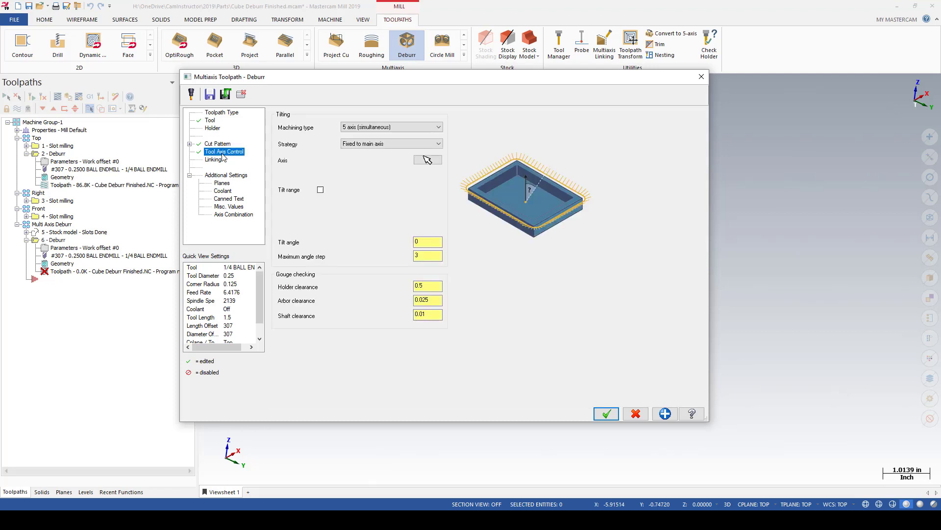
Enable Tilt range from 0 to 45 degrees and check the holder clearance value
{"action": "left_click", "coordinate": [321, 191]}
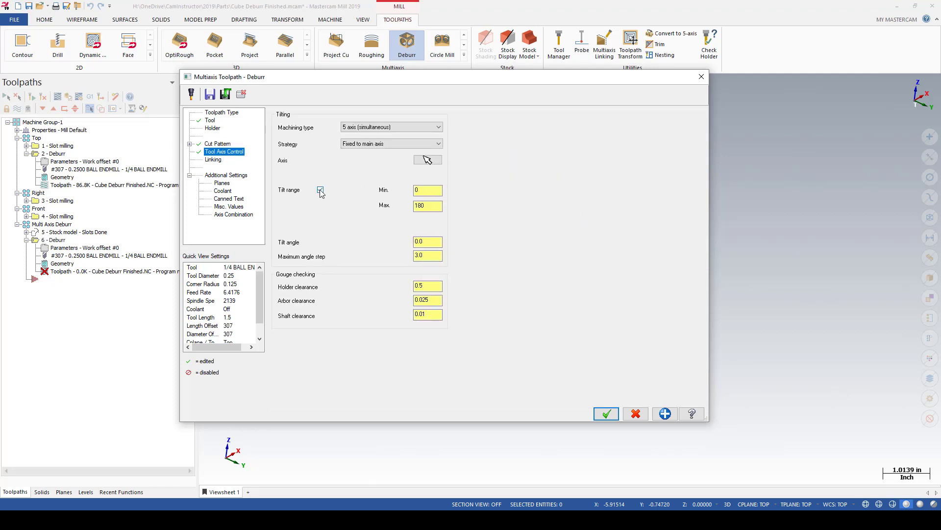
{"action": "double_click", "coordinate": [434, 194]}
{"action": "double_click", "coordinate": [434, 208]}
{"action": "type", "text": "45"}
{"action": "key", "text": "Return"}
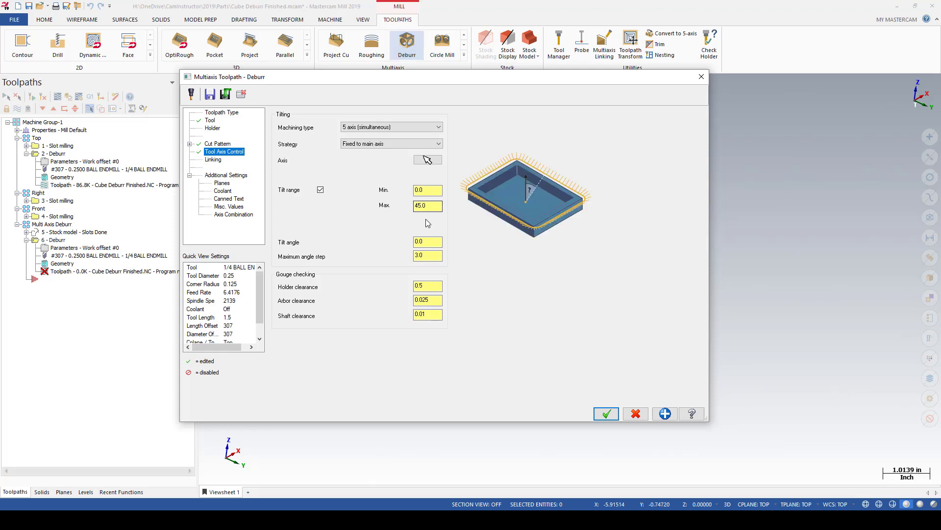
{"action": "left_click", "coordinate": [427, 241]}
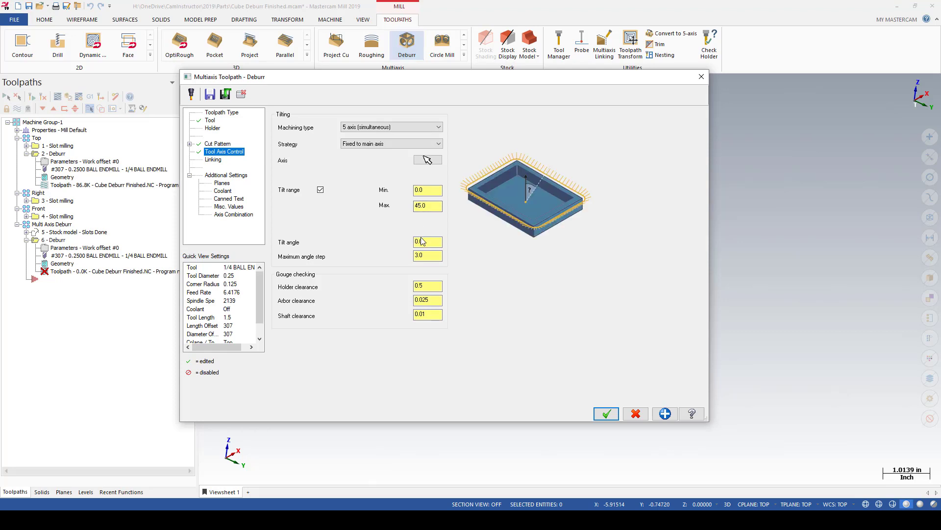
{"action": "left_click", "coordinate": [434, 284]}
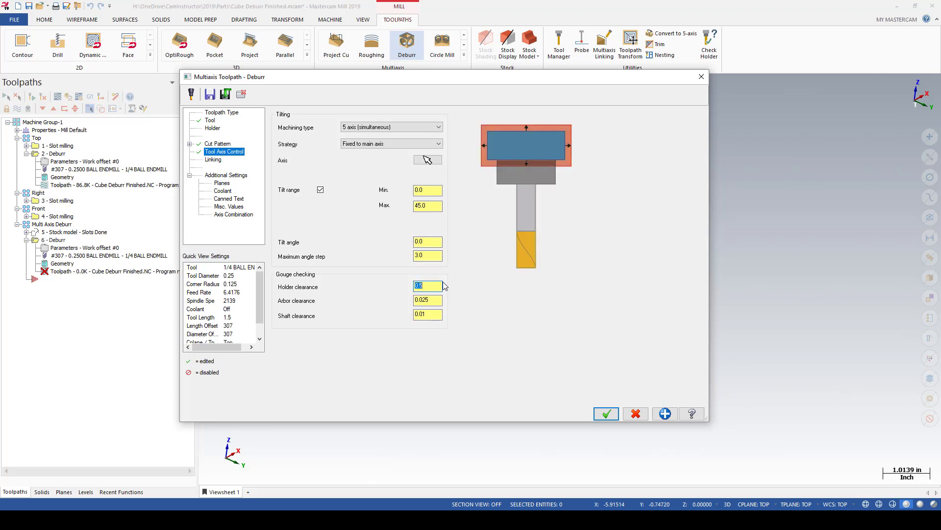
{"action": "left_click", "coordinate": [212, 160]}
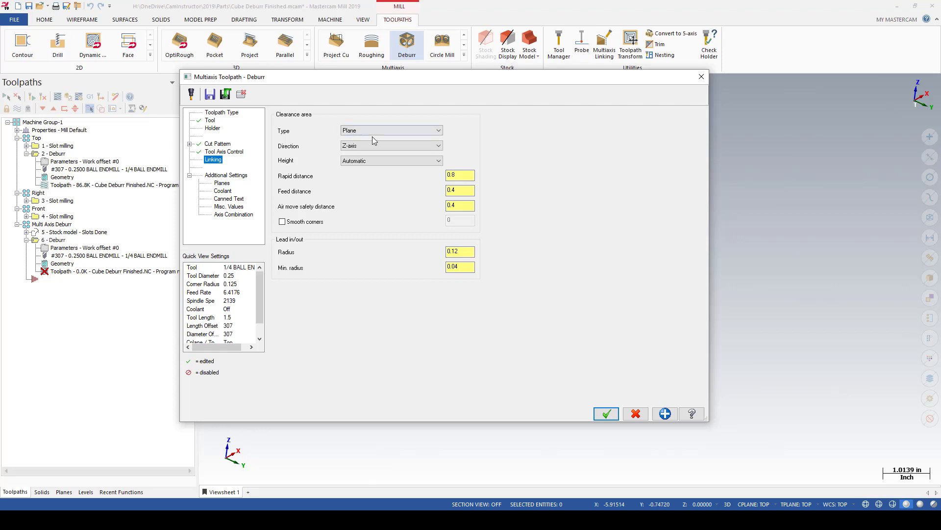
Change the Linking clearance area type to Automatic, keep the lead in/out radii, and regenerate
{"action": "left_click", "coordinate": [383, 131]}
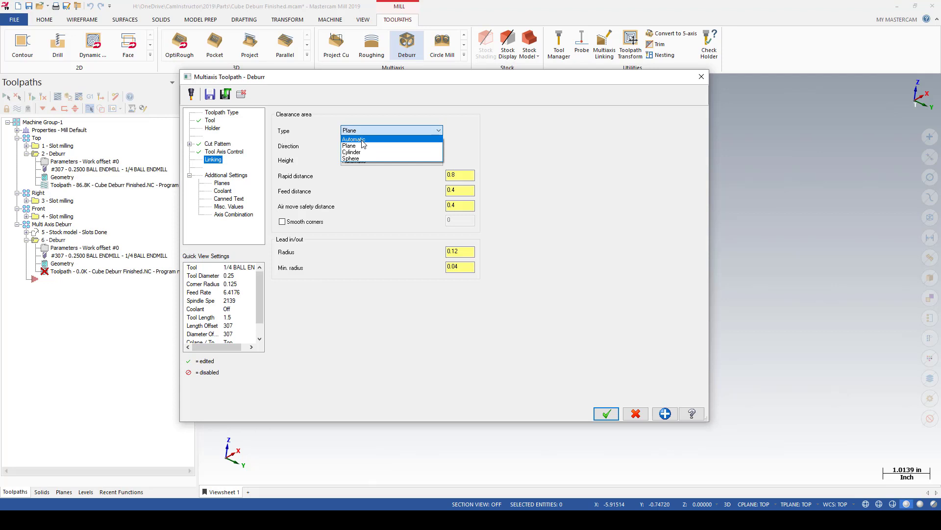
{"action": "left_click", "coordinate": [376, 139]}
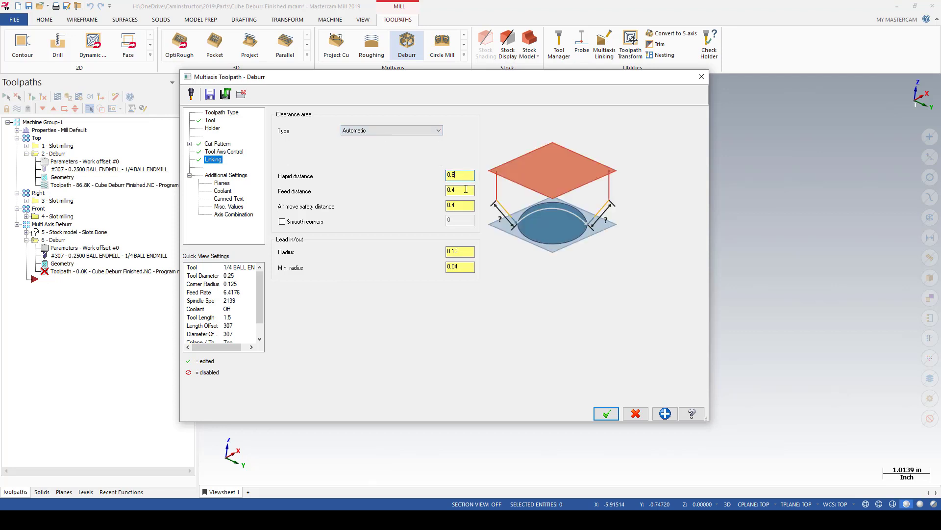
{"action": "left_click", "coordinate": [466, 206]}
{"action": "left_click", "coordinate": [468, 251]}
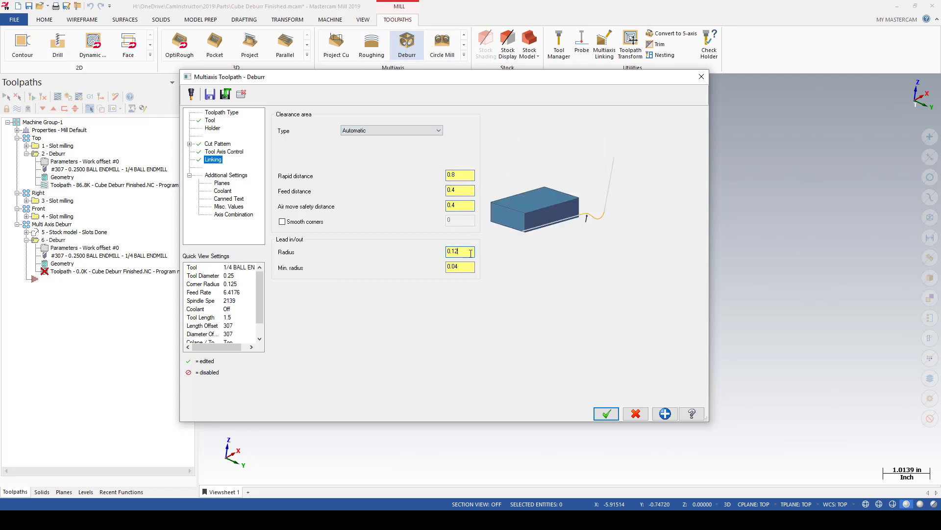
{"action": "left_click", "coordinate": [470, 267]}
{"action": "left_click", "coordinate": [607, 413]}
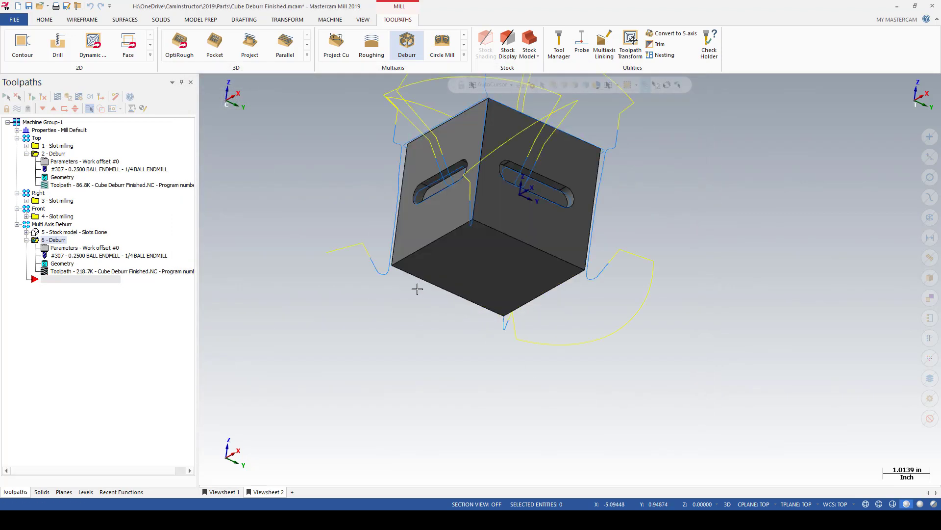
Backplot the Deburr operation, scrubbing the tool along the cube's edges to the toolpath's end
{"action": "middle_click_drag", "start_coordinate": [350, 188], "coordinate": [350, 188]}
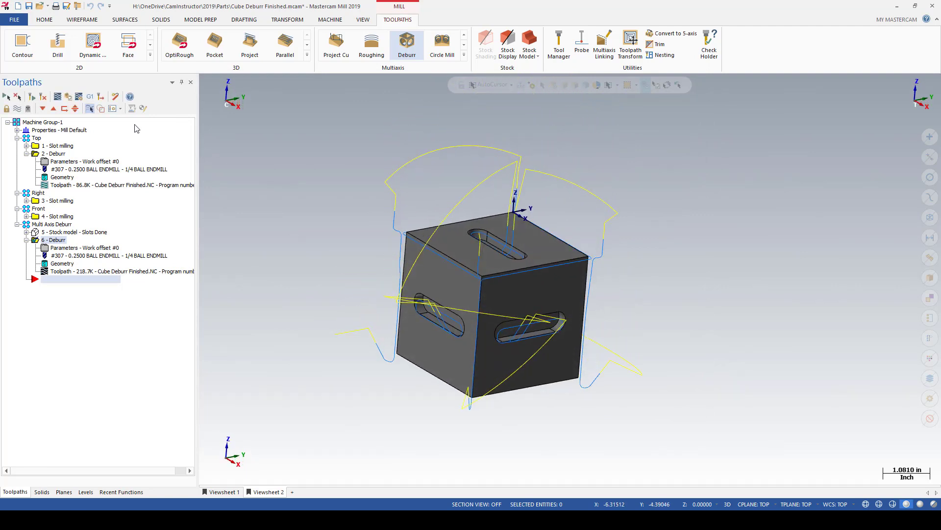
{"action": "left_click", "coordinate": [60, 98]}
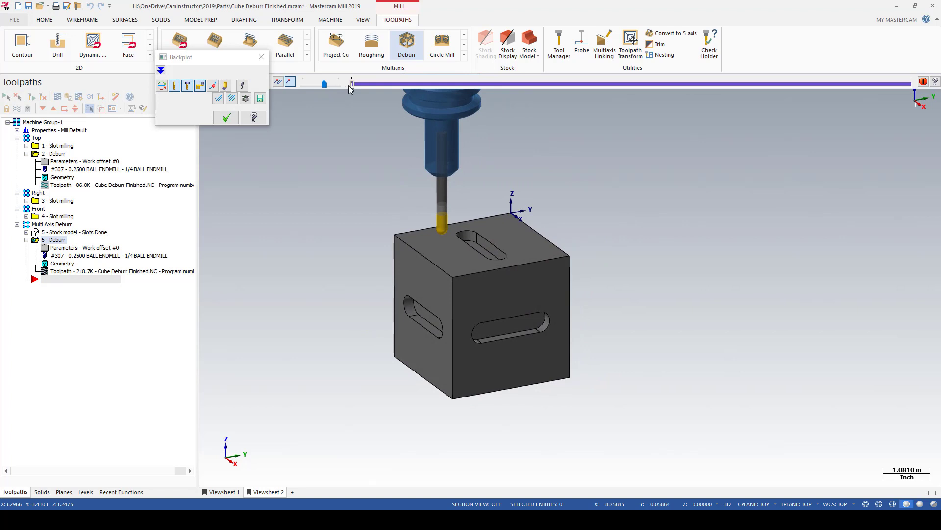
{"action": "left_click_drag", "start_coordinate": [353, 85], "coordinate": [464, 96]}
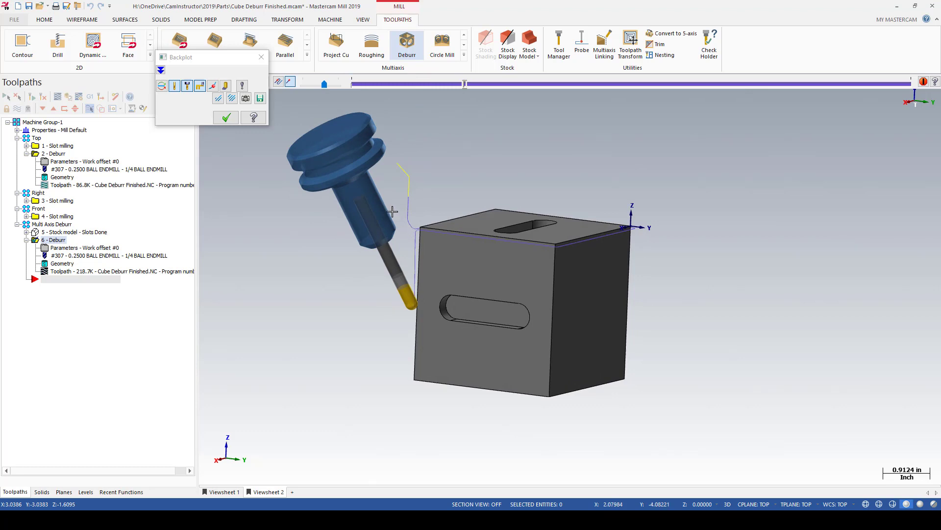
{"action": "left_click_drag", "start_coordinate": [465, 85], "coordinate": [659, 134]}
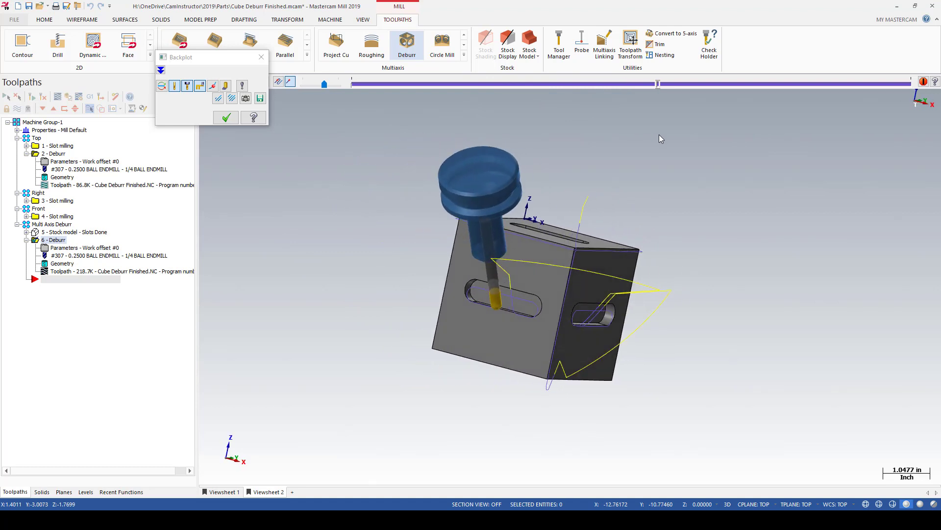
{"action": "left_click_drag", "start_coordinate": [659, 76], "coordinate": [701, 107]}
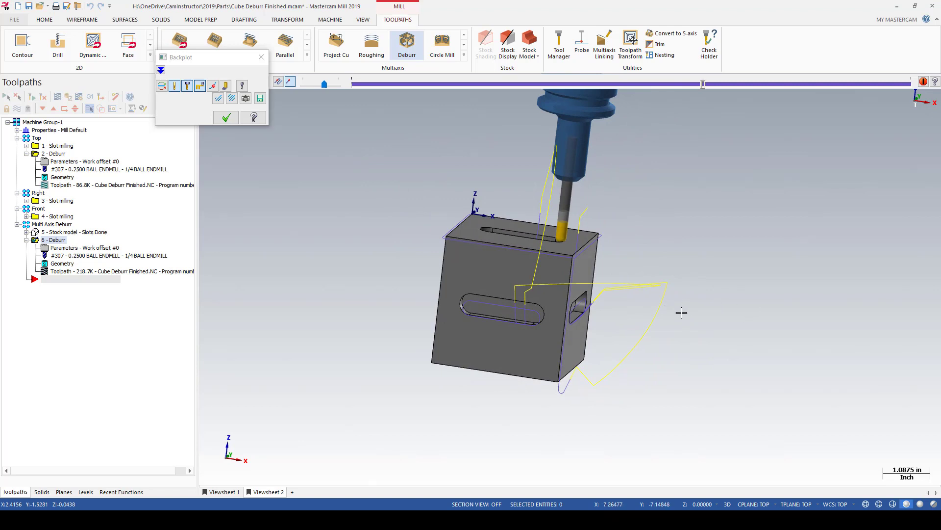
{"action": "middle_click_drag", "start_coordinate": [576, 304], "coordinate": [550, 269]}
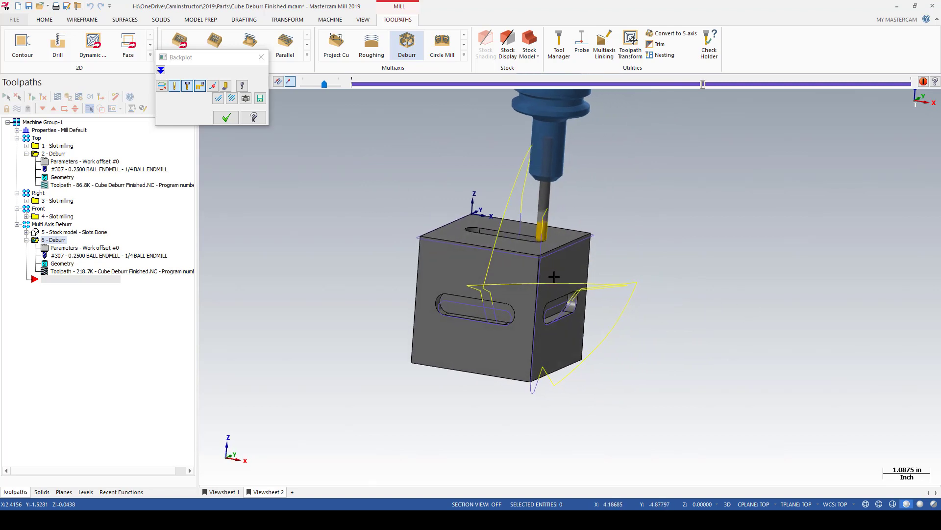
{"action": "left_click_drag", "start_coordinate": [703, 85], "coordinate": [802, 87]}
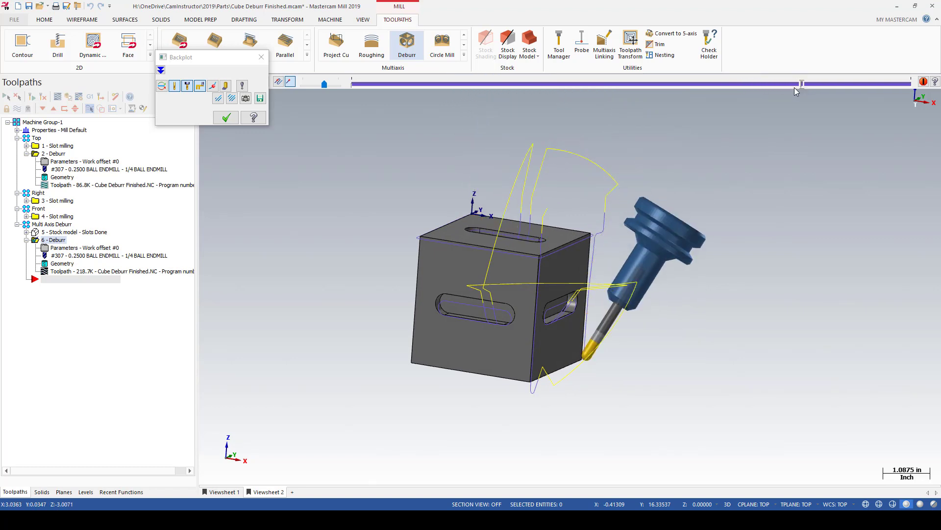
Close Backplot and launch Machine Simulation, zooming onto the workpiece
{"action": "left_click", "coordinate": [261, 58]}
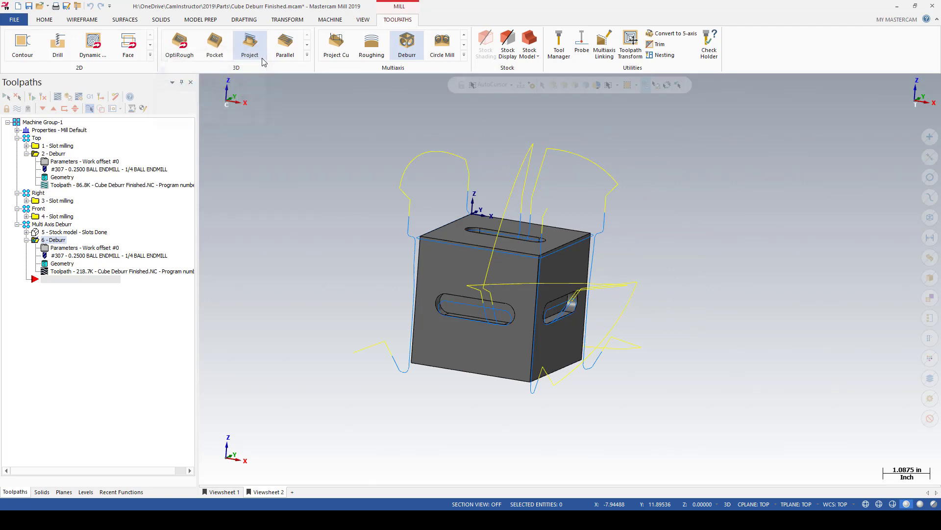
{"action": "left_click", "coordinate": [335, 21]}
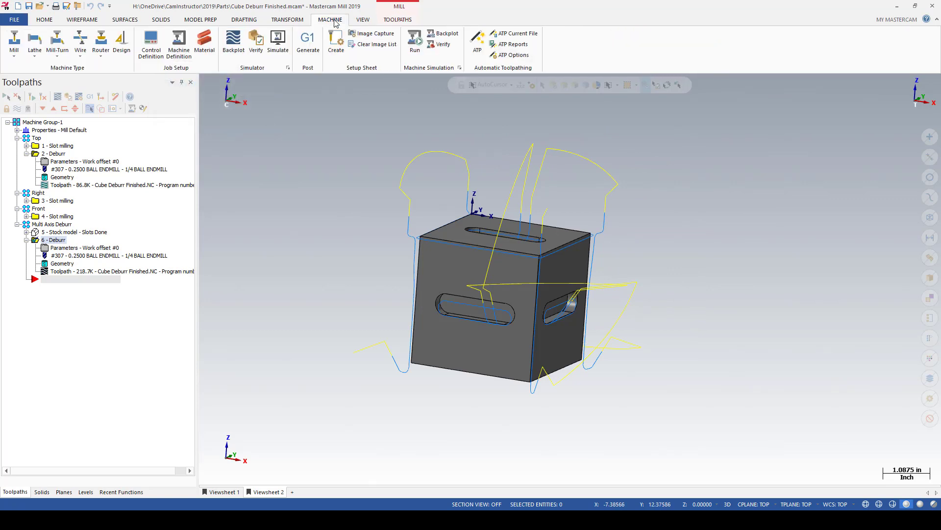
{"action": "left_click", "coordinate": [459, 68]}
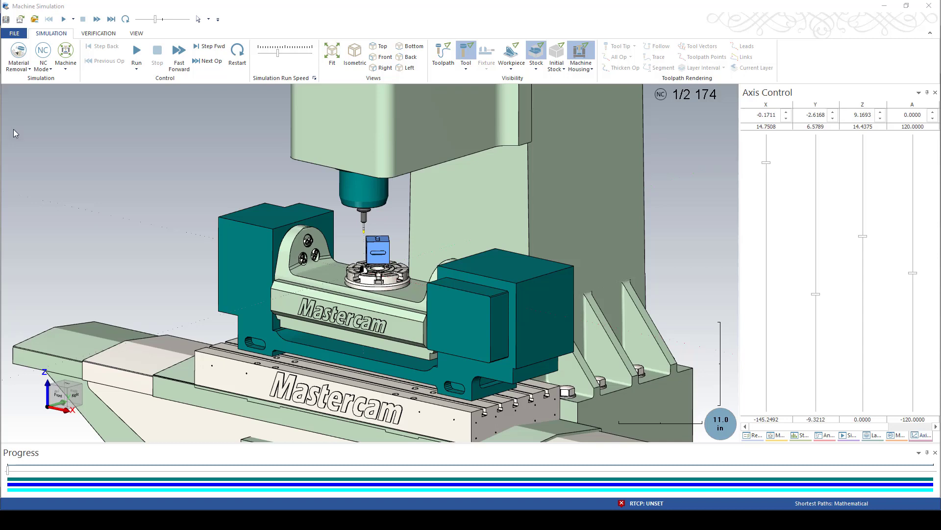
{"action": "scroll", "coordinate": [350, 245], "scroll_direction": "up", "scroll_amount": 3}
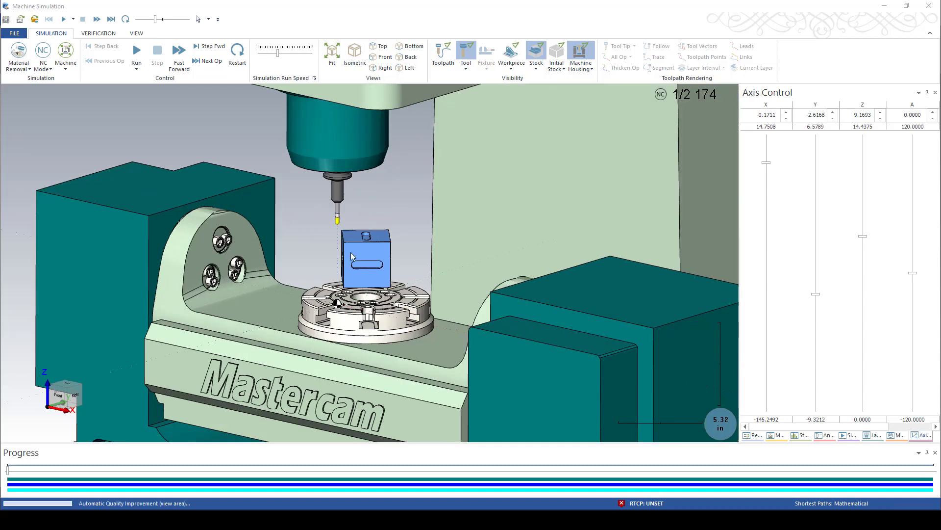
{"action": "middle_click_drag", "start_coordinate": [360, 289], "coordinate": [236, 307]}
Advance the simulation Progress slider to the final move, 2174 of 2174, while orbiting closer
{"action": "left_click_drag", "start_coordinate": [9, 474], "coordinate": [177, 493]}
{"action": "middle_click_drag", "start_coordinate": [353, 289], "coordinate": [267, 307]}
{"action": "scroll", "coordinate": [294, 309], "scroll_direction": "up", "scroll_amount": 3}
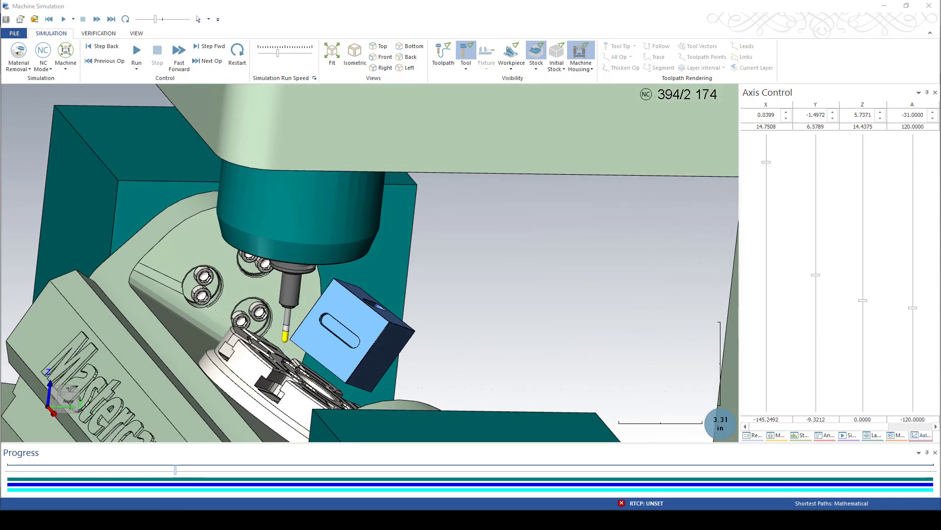
{"action": "left_click_drag", "start_coordinate": [175, 471], "coordinate": [184, 471]}
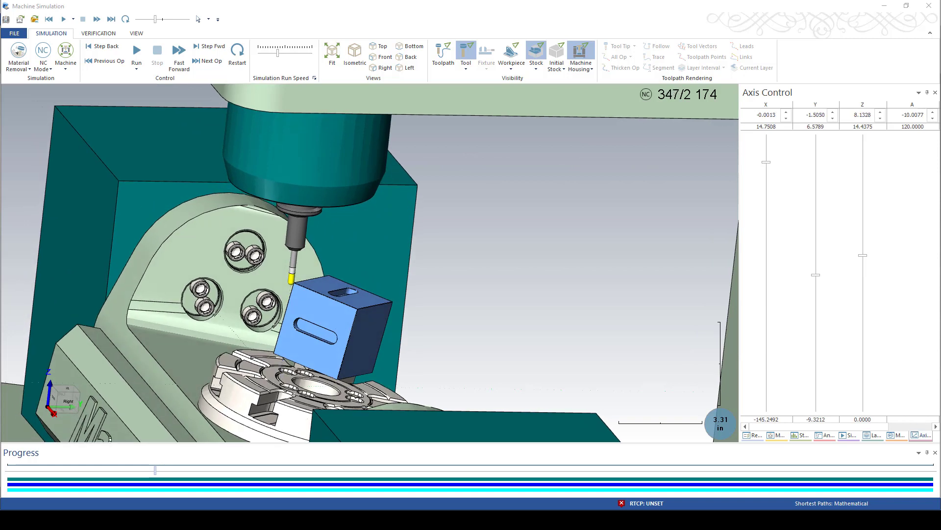
{"action": "mouse_move", "coordinate": [168, 470]}
{"action": "left_mouse_down"}
{"action": "mouse_move", "coordinate": [185, 470]}
{"action": "mouse_move", "coordinate": [175, 470]}
{"action": "left_mouse_up"}
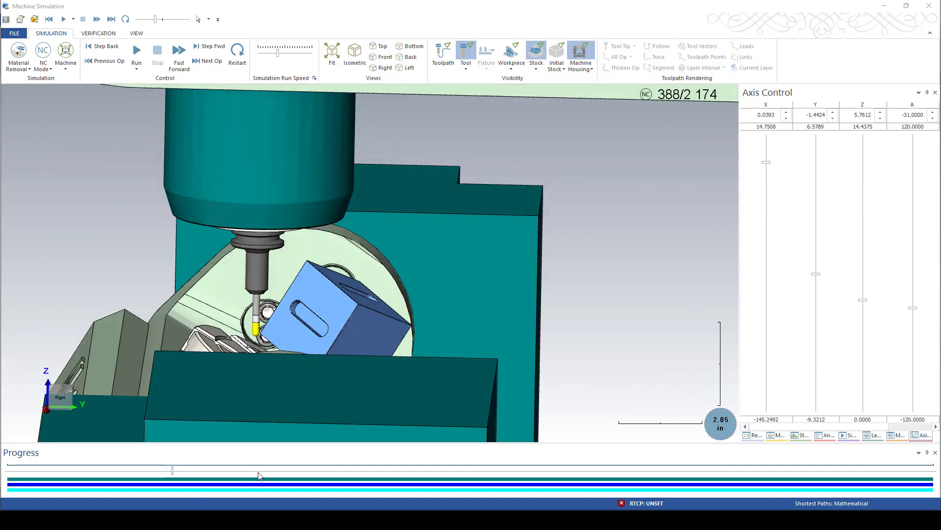
{"action": "scroll", "coordinate": [283, 366], "scroll_direction": "up", "scroll_amount": 2}
{"action": "middle_click_drag", "start_coordinate": [283, 366], "coordinate": [305, 364]}
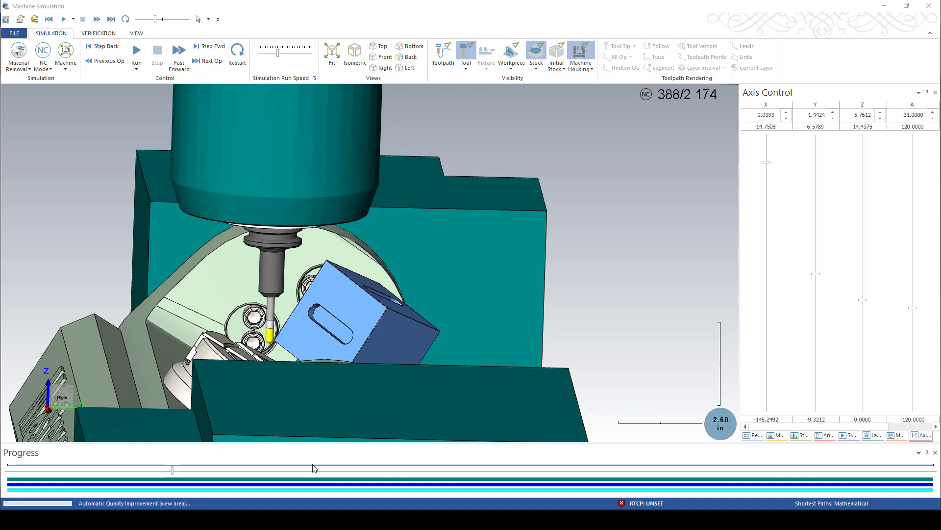
{"action": "left_click_drag", "start_coordinate": [172, 470], "coordinate": [938, 505]}
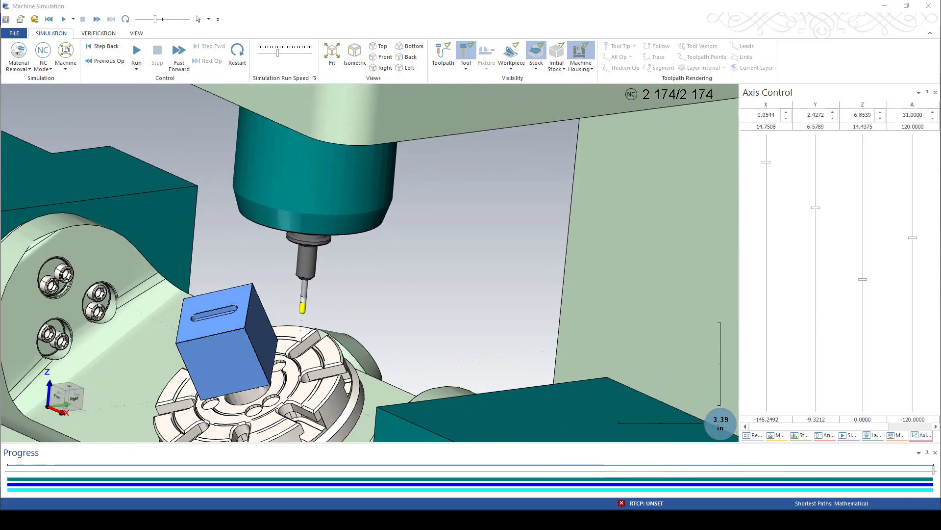
{"action": "middle_click_drag", "start_coordinate": [436, 313], "coordinate": [478, 384]}
{"action": "scroll", "coordinate": [469, 378], "scroll_direction": "up", "scroll_amount": 10}
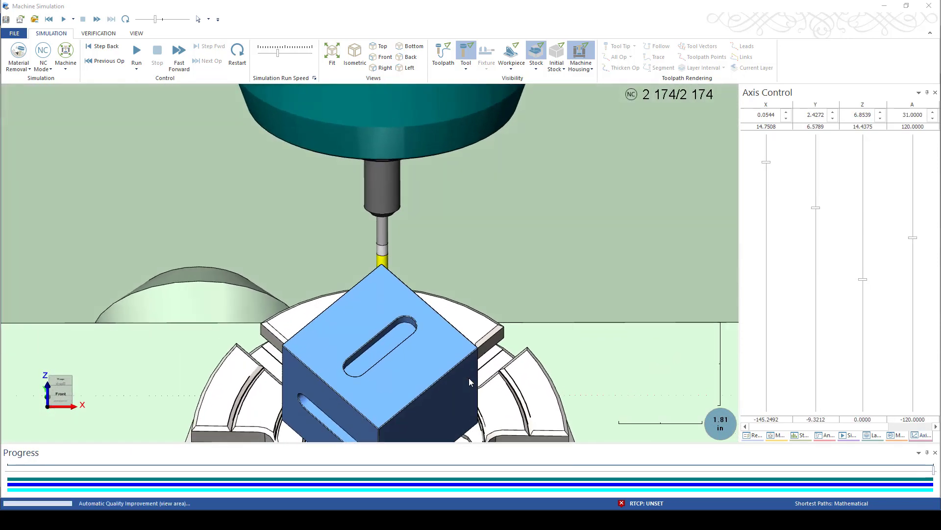
{"action": "scroll", "coordinate": [469, 374], "scroll_direction": "up", "scroll_amount": 6}
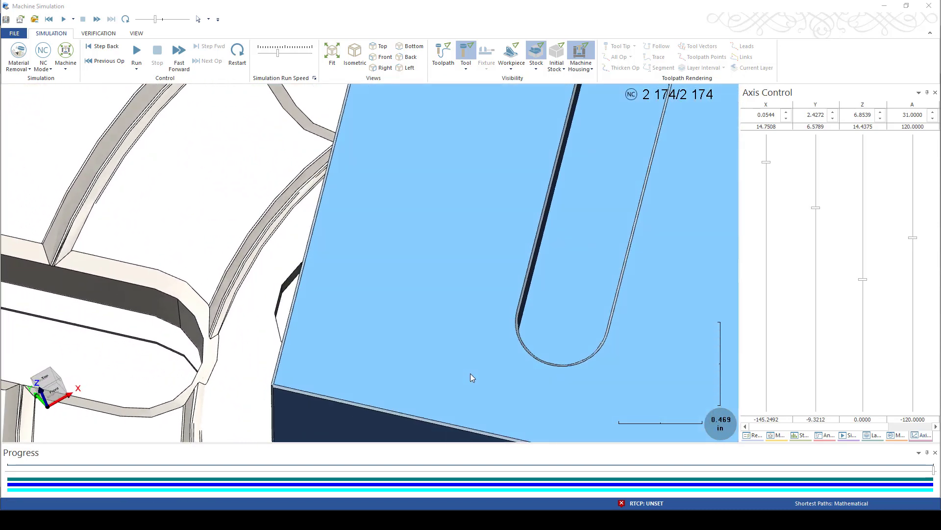
{"action": "middle_click_drag", "start_coordinate": [472, 373], "coordinate": [464, 370]}
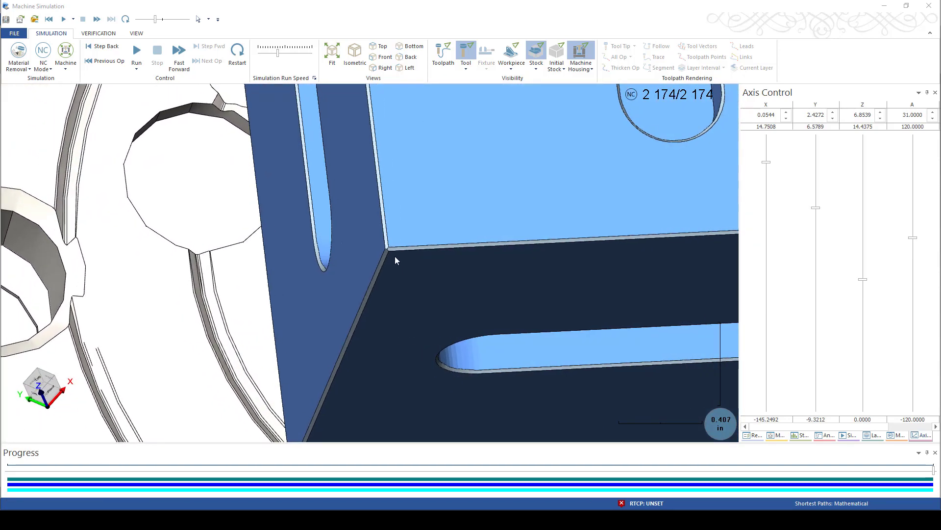